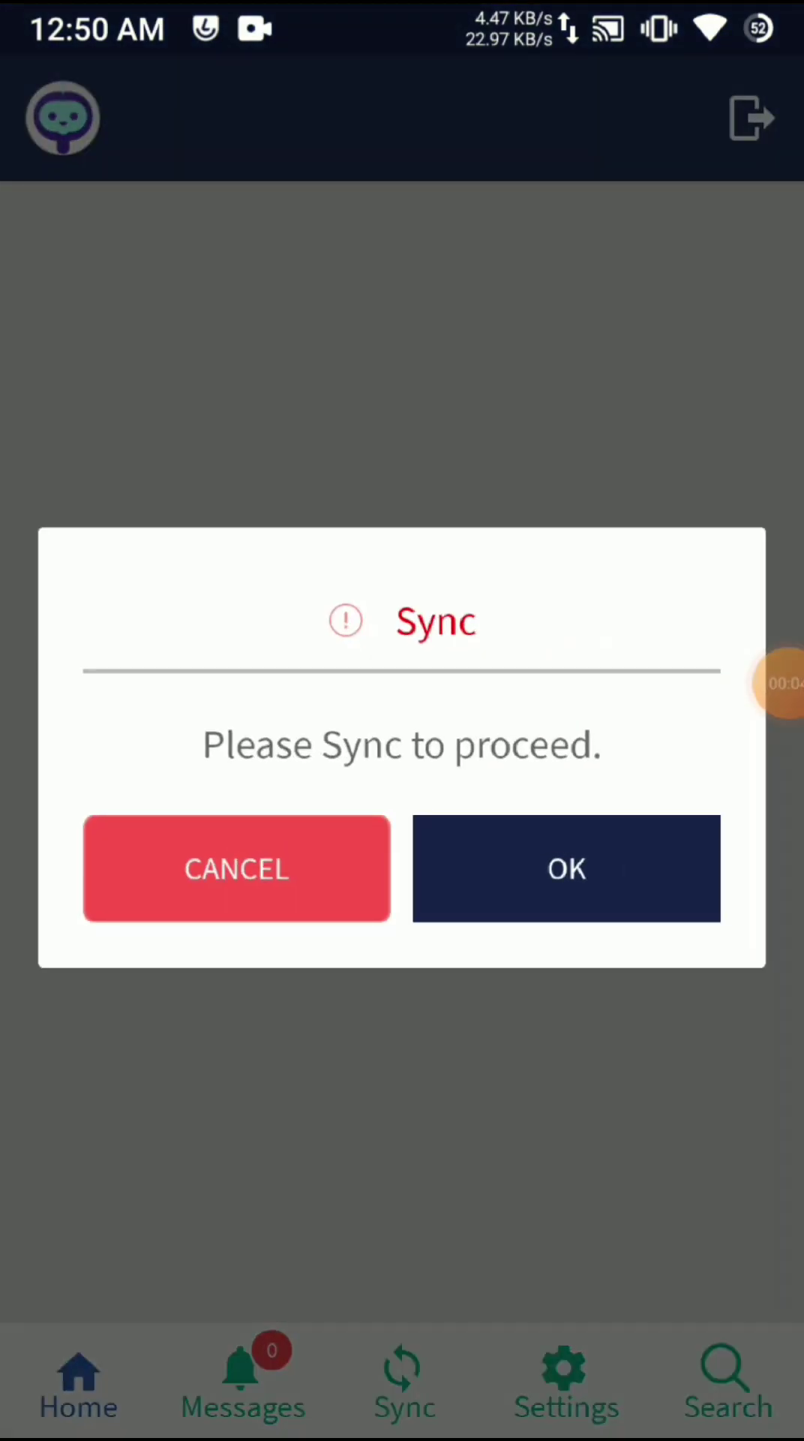
Accept the 'Please Sync to proceed' prompt so data downloads and Attendance opens
left_click(567, 868)
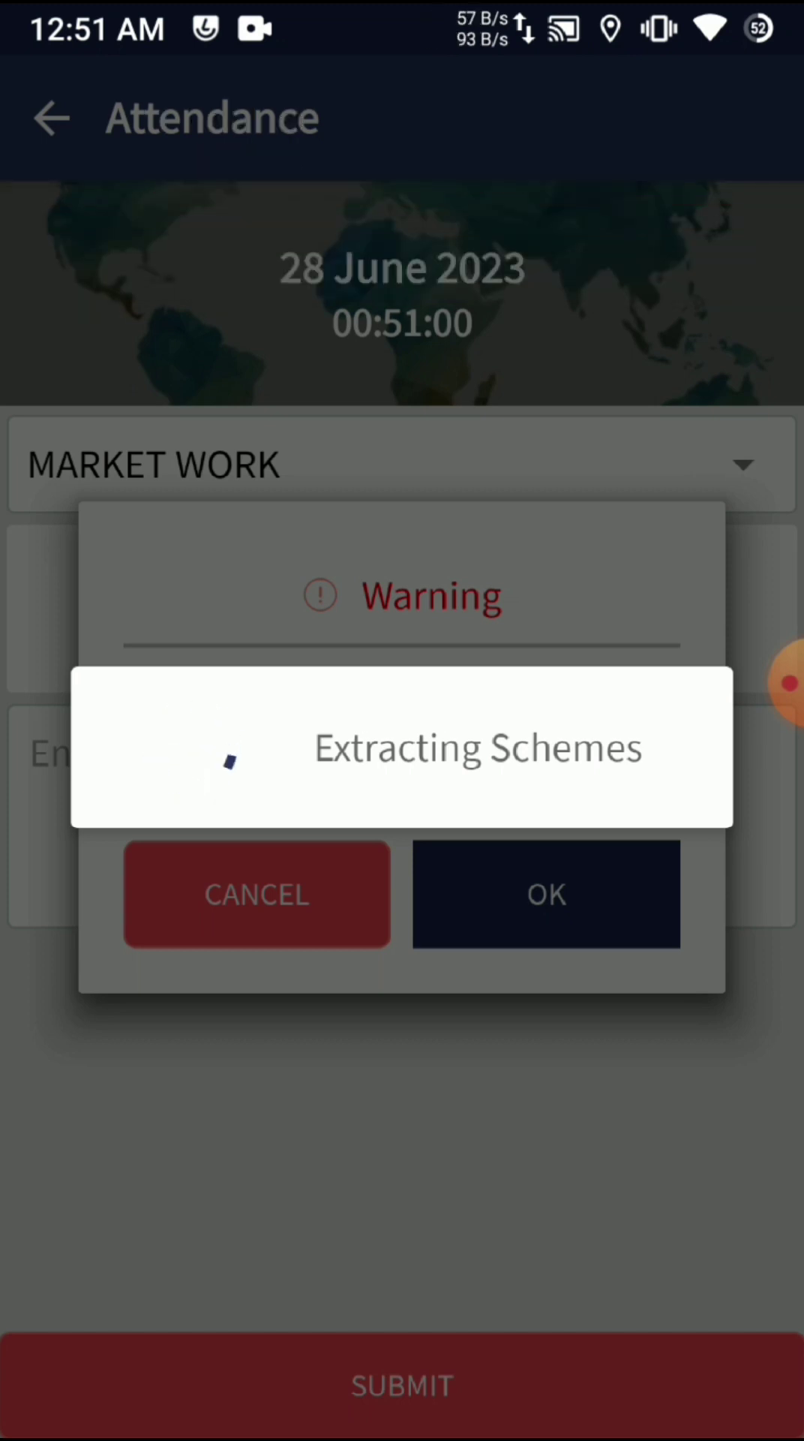
Switch through Recents to check that Developer options are still enabled
left_click_drag(402, 1430, 403, 975)
left_click(402, 751)
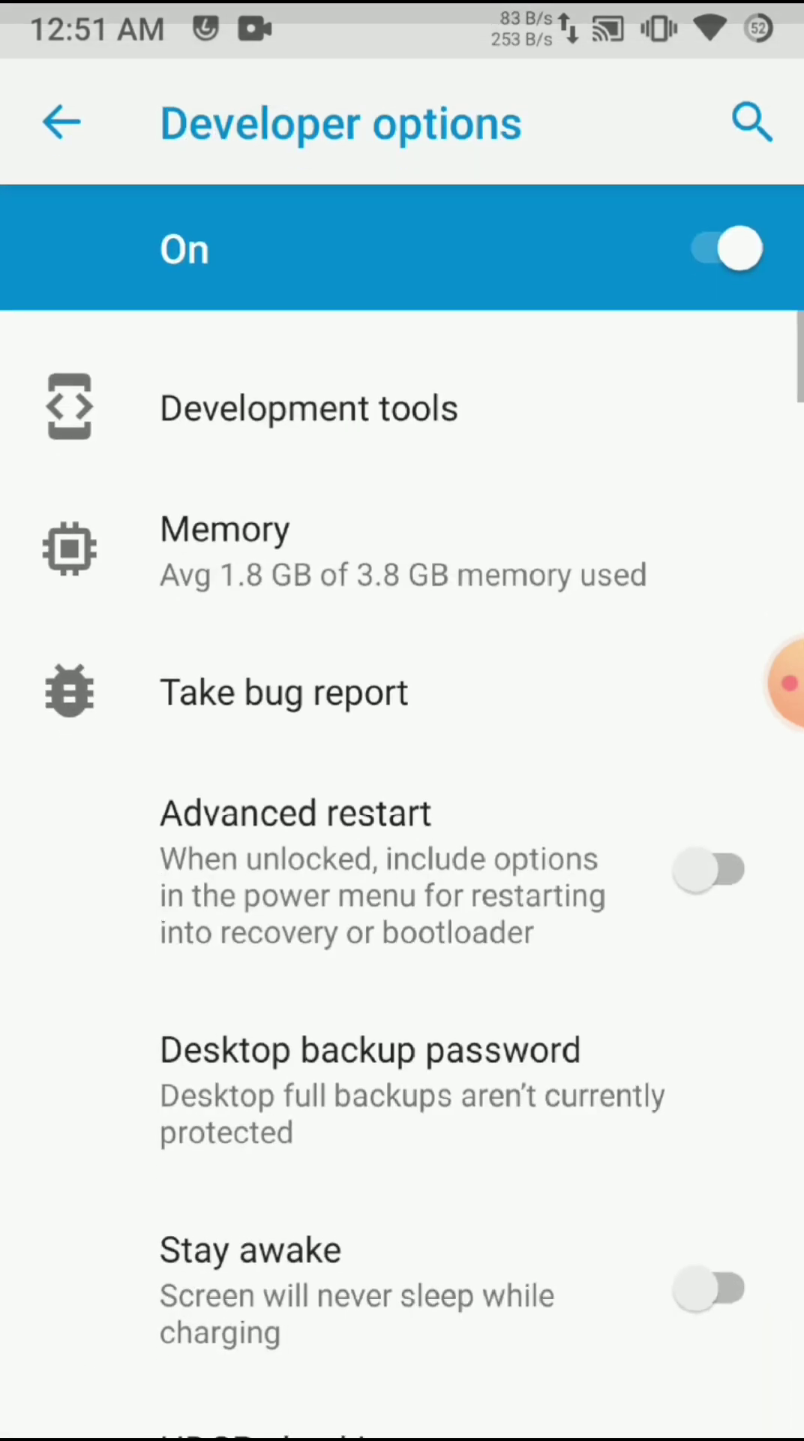
left_click_drag(402, 1426, 402, 1051)
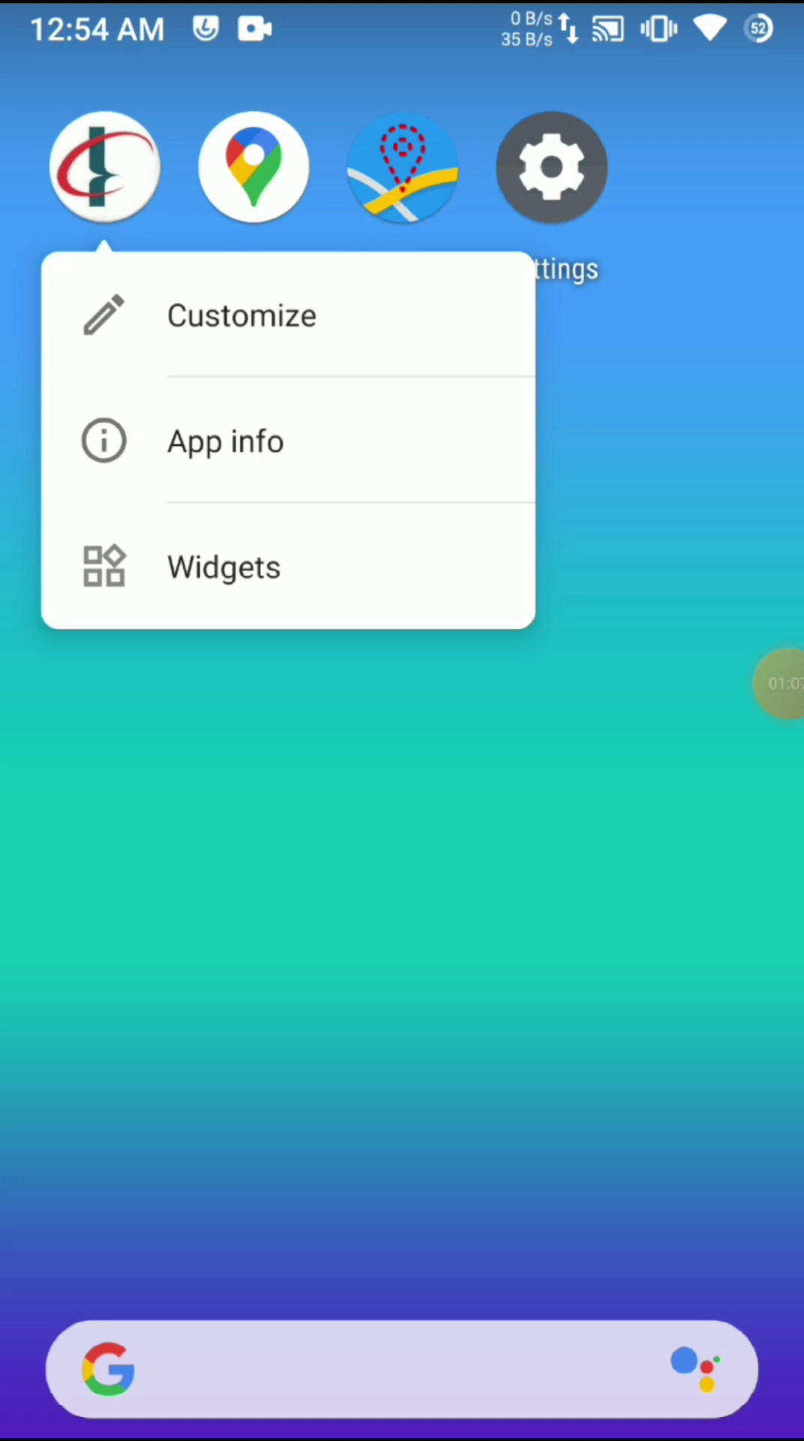
Force stop CavinKare from its App info page, then return to the home screen
left_click(225, 438)
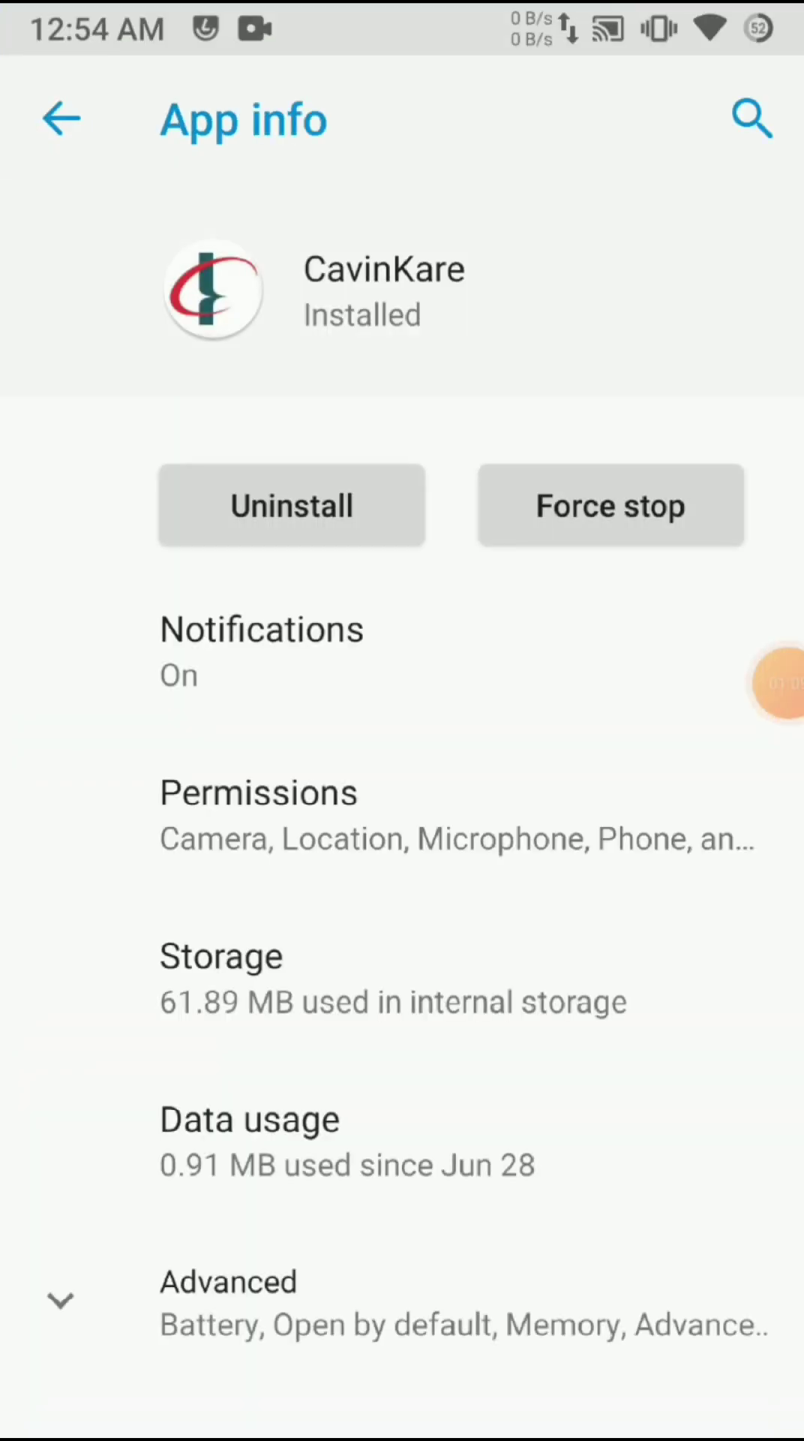
left_click(611, 506)
left_click(650, 862)
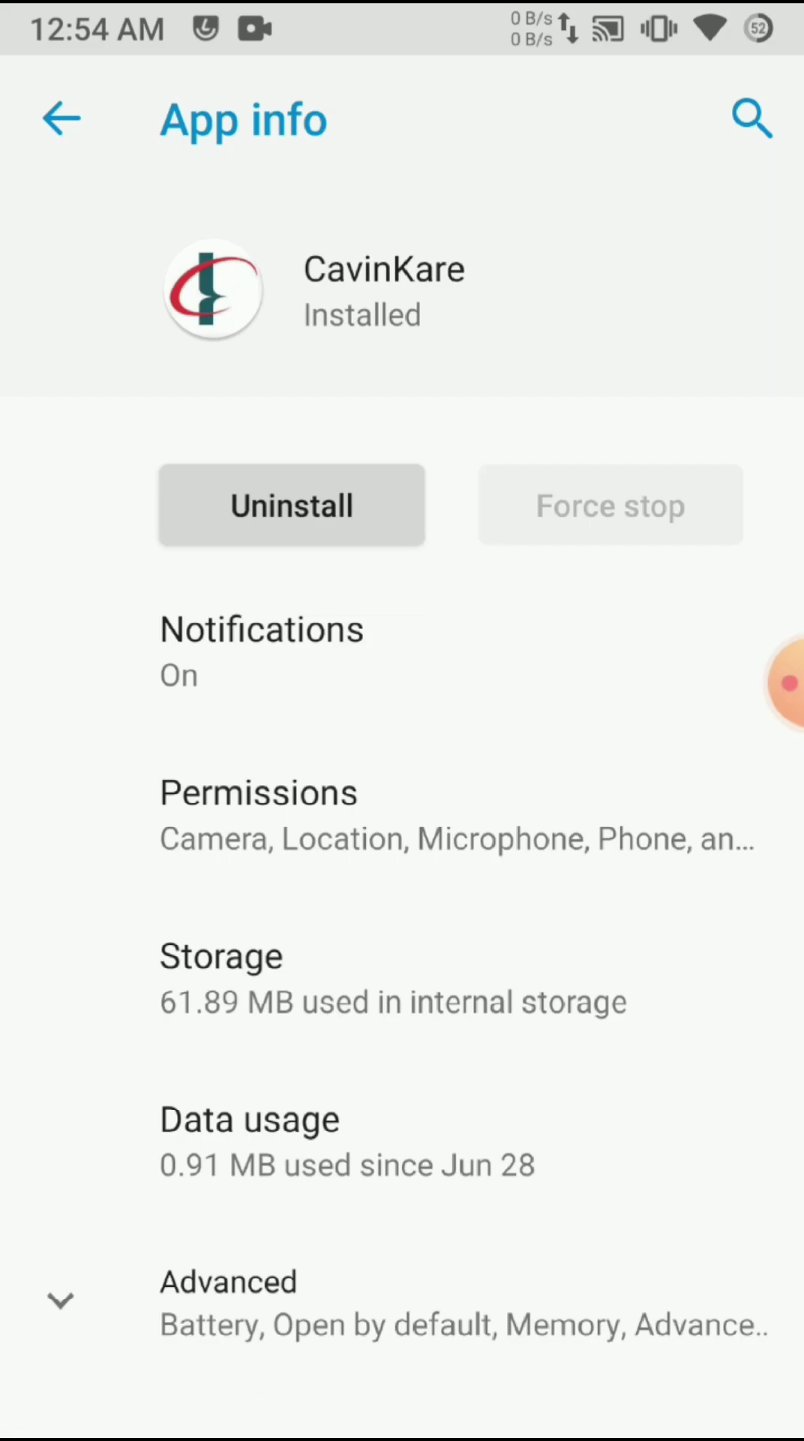
left_click(229, 1302)
scroll(403, 825, "down", 5)
scroll(402, 826, "down", 10)
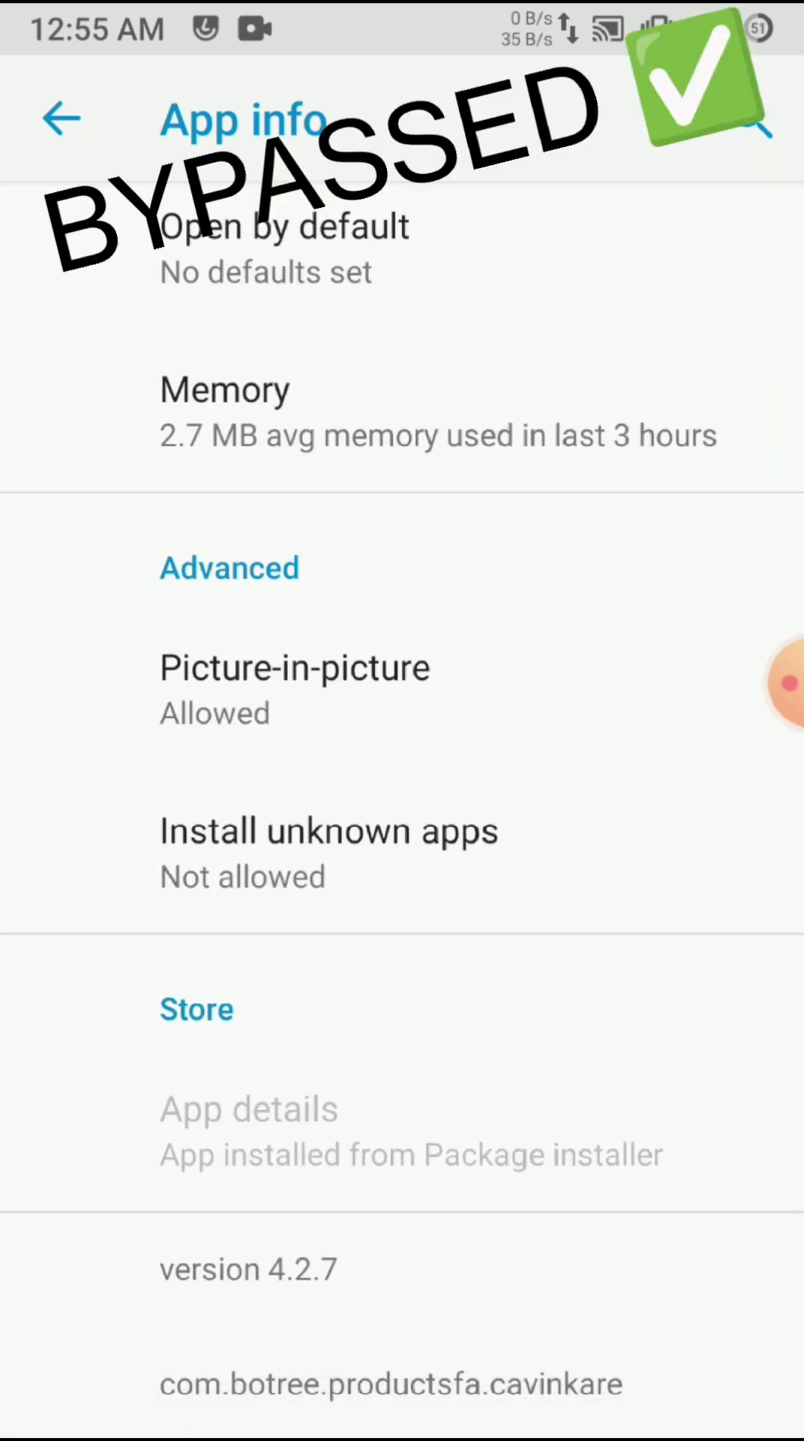
left_click_drag(402, 1426, 402, 826)
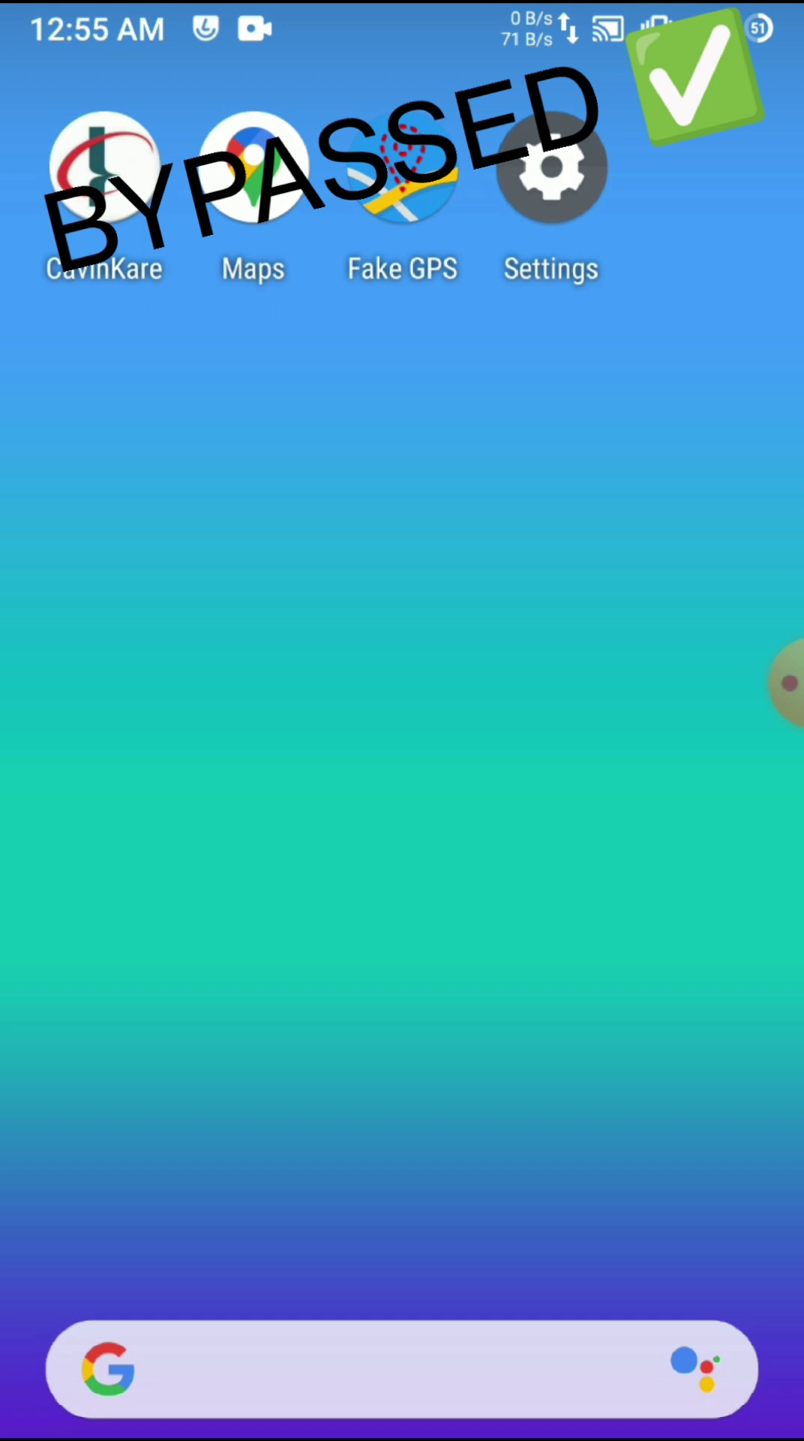
Relaunch CavinKare and submit the login username
left_click(104, 166)
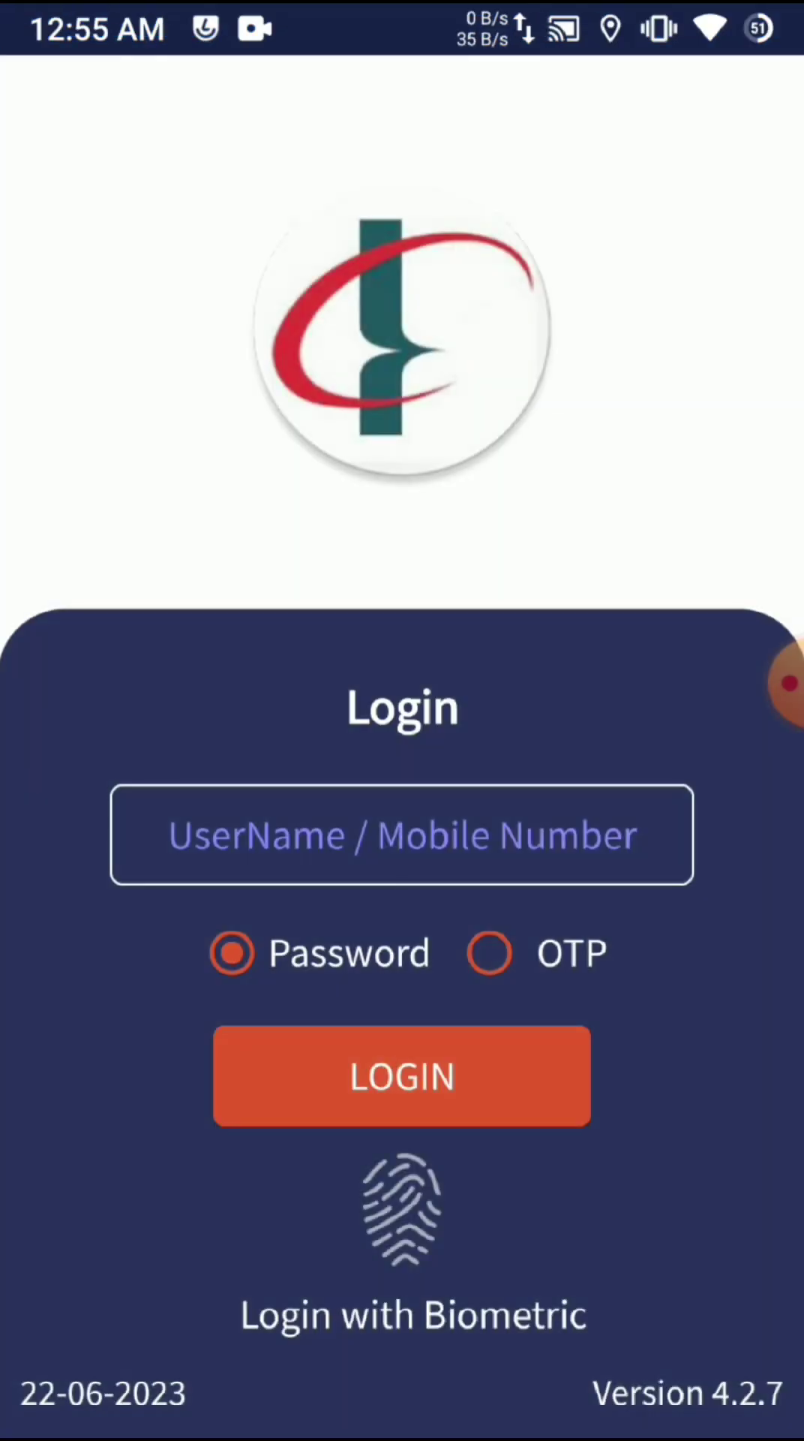
left_click(403, 834)
left_click(784, 683)
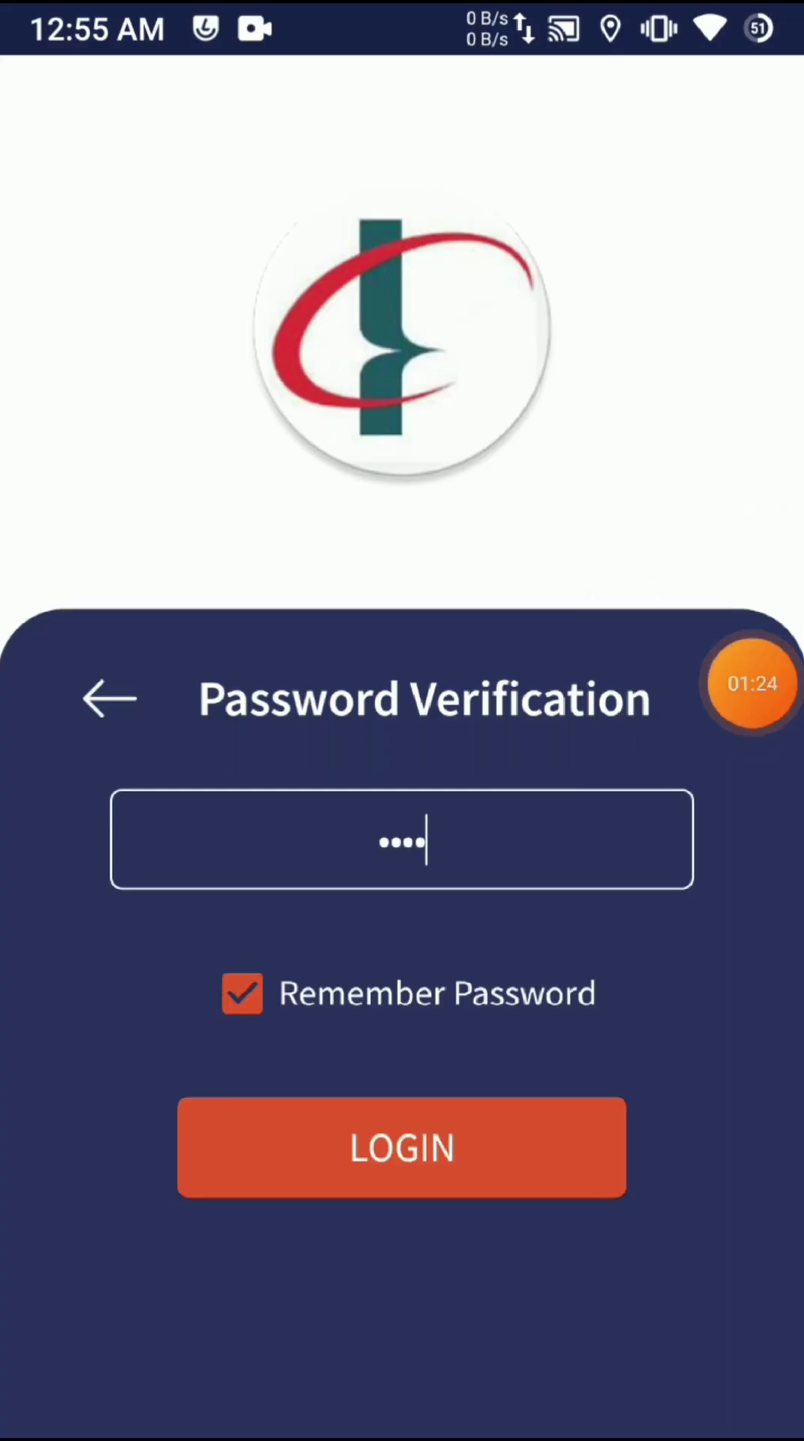
left_click(403, 1147)
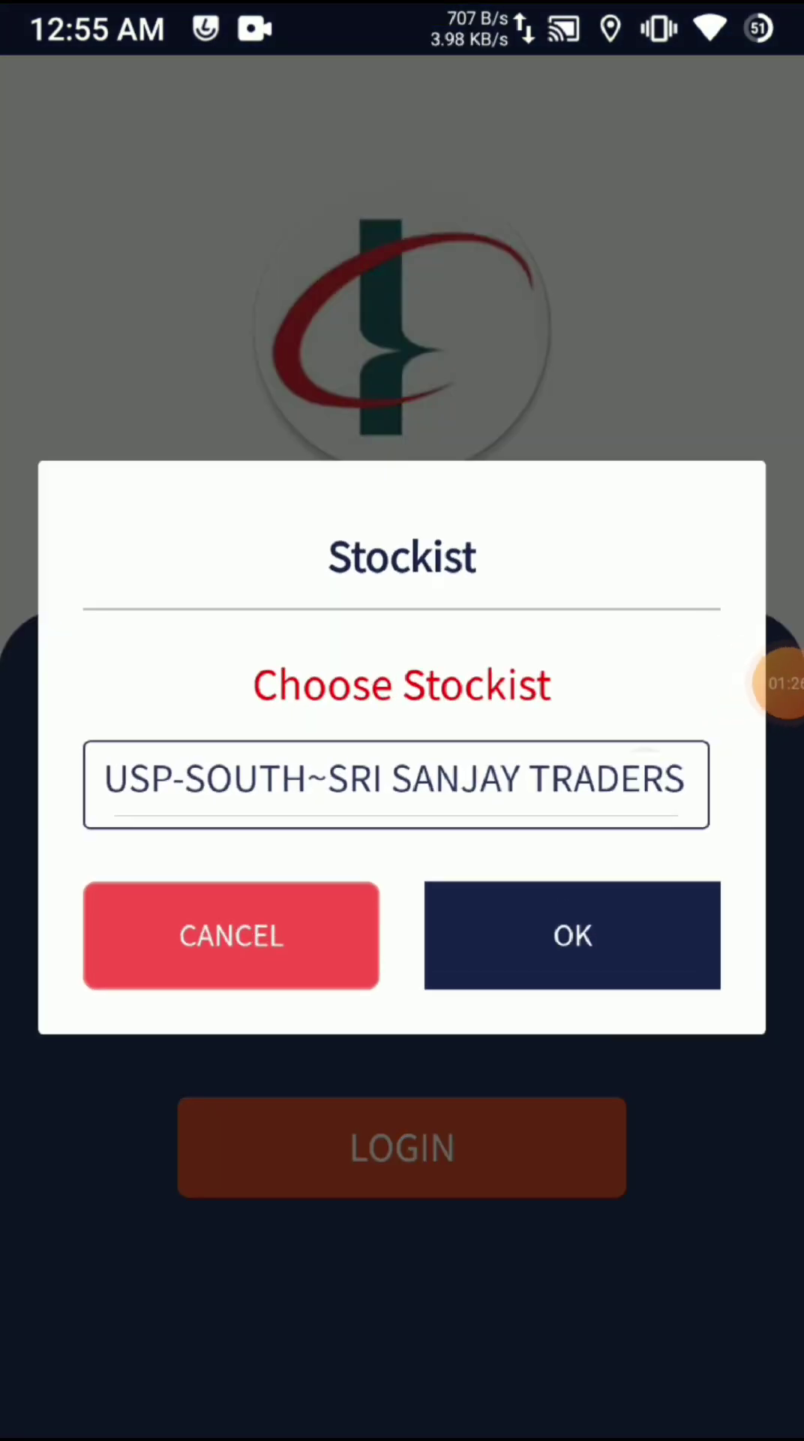
Choose GNANAVI ENTERPRISES as the stockist and log in with the password
left_click(396, 784)
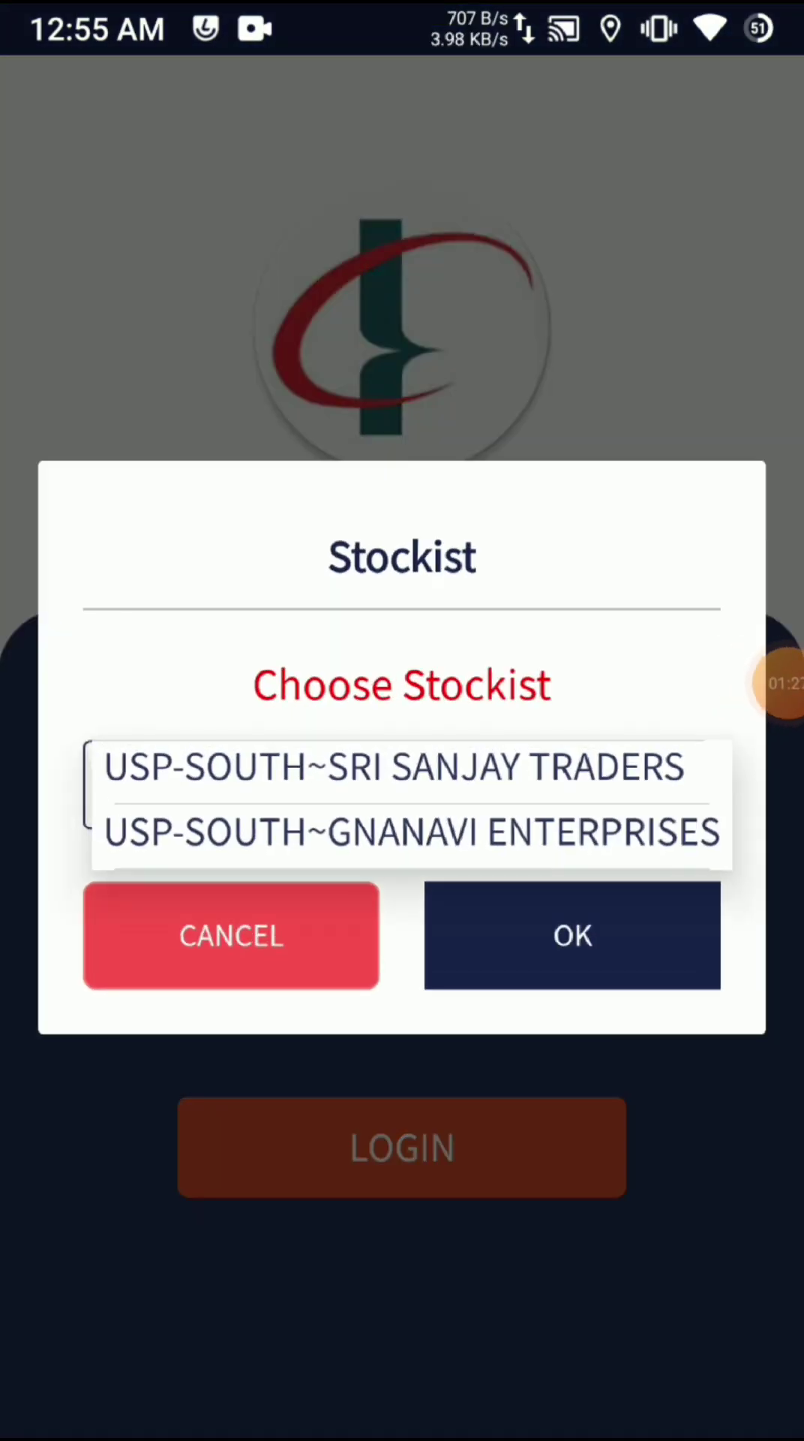
left_click(411, 831)
left_click(573, 935)
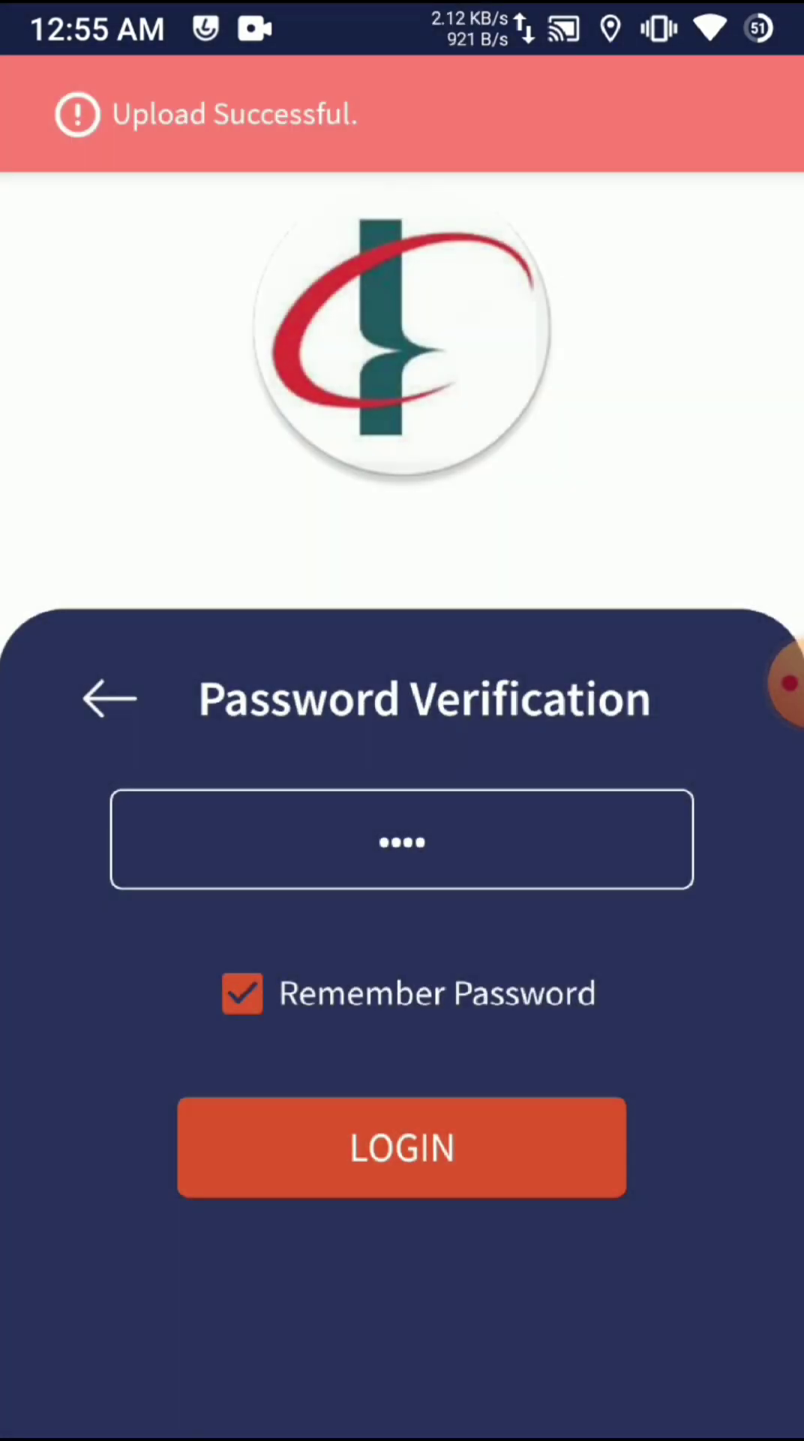
left_click(402, 1147)
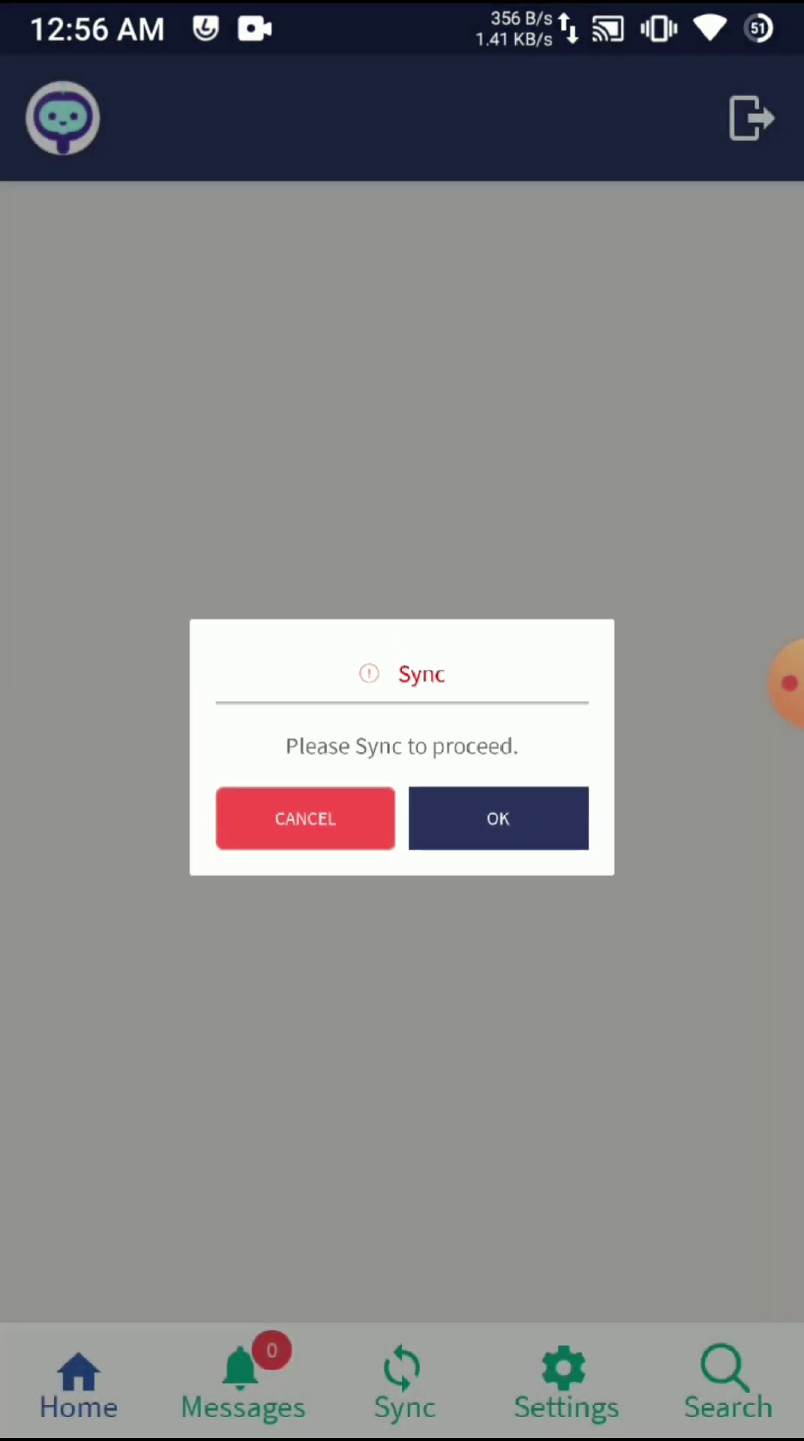
Confirm the Sync dialog so data downloads and the Attendance form loads
left_click(566, 868)
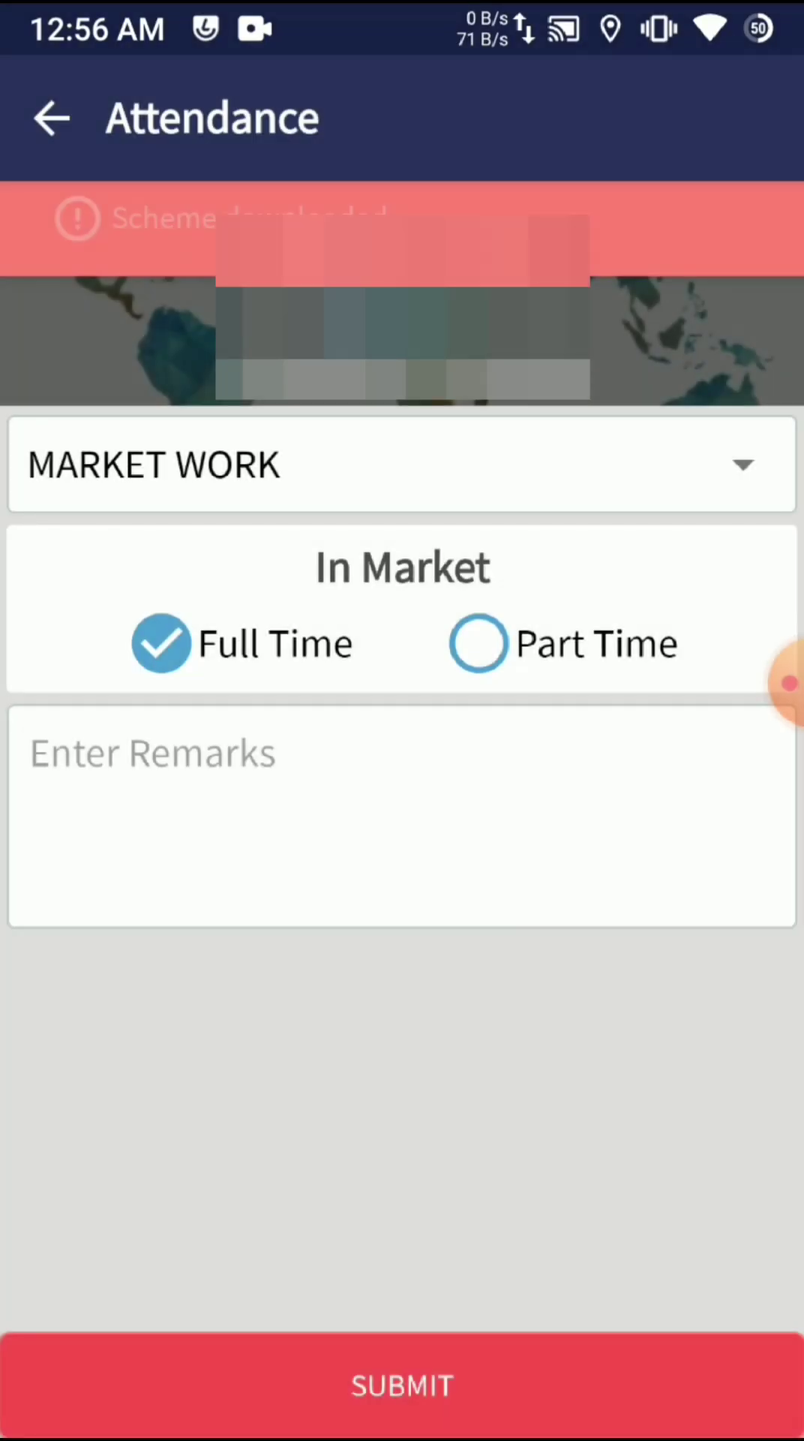
Submit full-time market-work attendance, open Outlet Visit, then reach 'Select mock location app'
left_click(402, 1384)
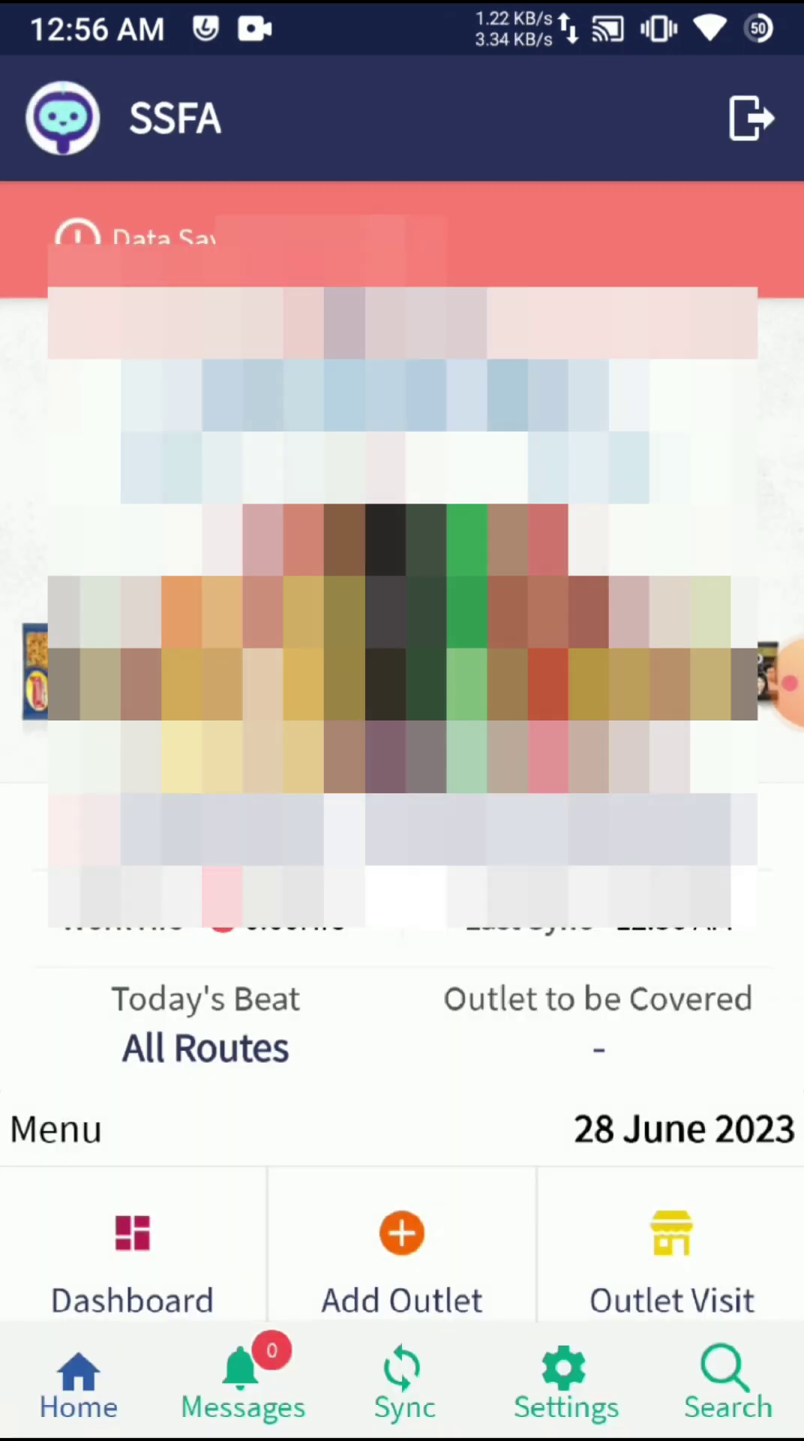
scroll(403, 751, "down", 4)
scroll(402, 750, "down", 2)
left_click(222, 466)
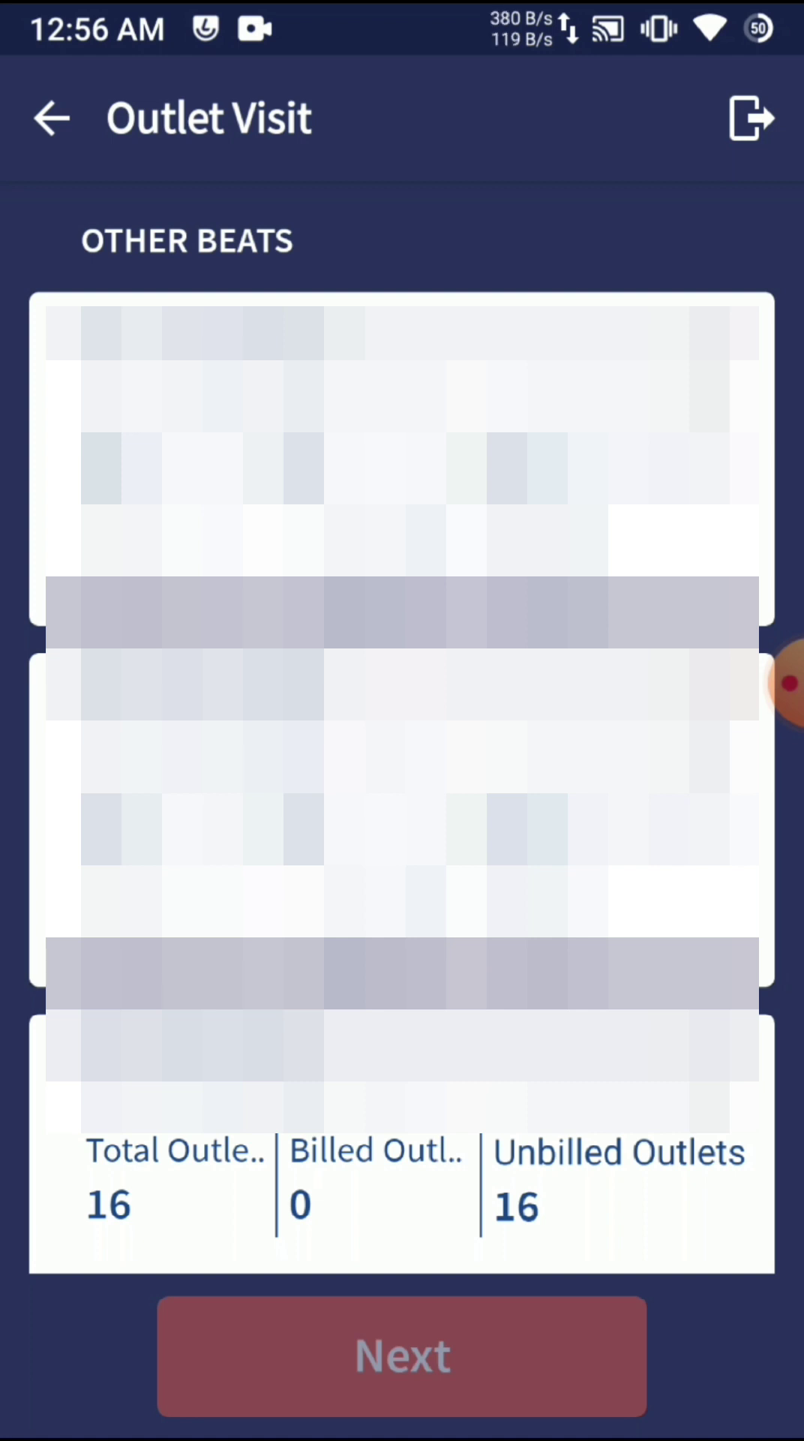
left_click_drag(788, 683, 766, 556)
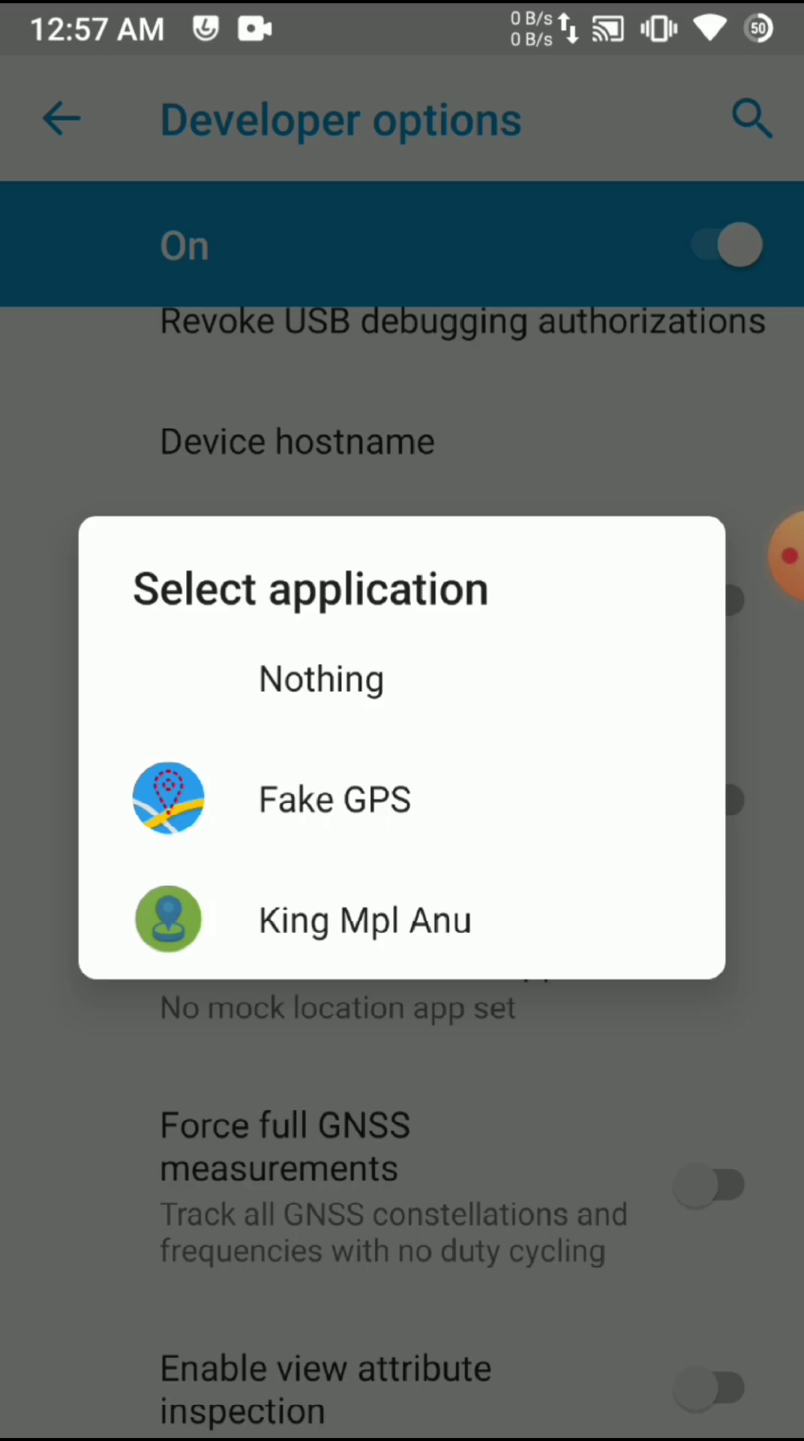
Make Fake GPS the mock location app, accept its EULA, and fake a location near Lucknow
left_click(334, 798)
key("Home")
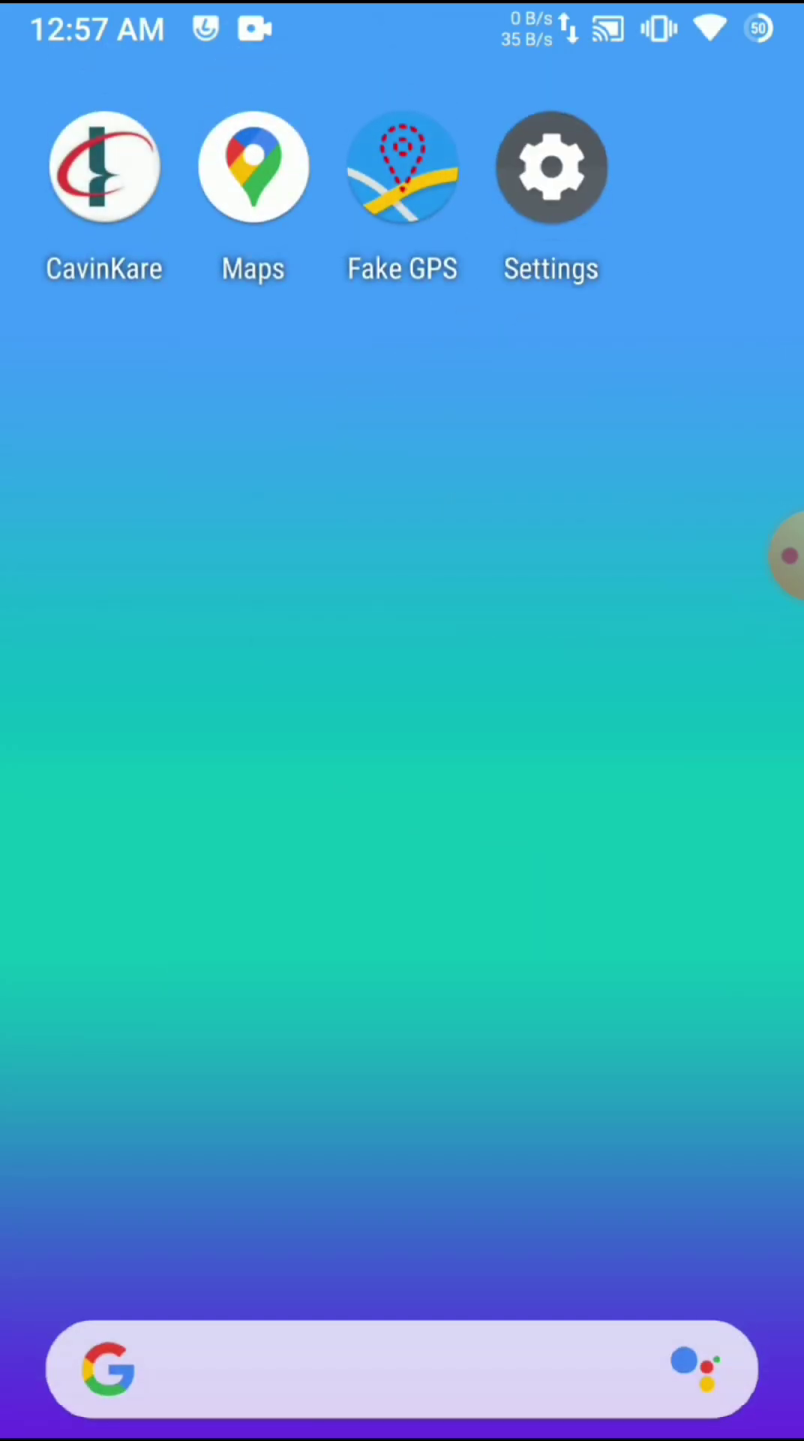
left_click(400, 180)
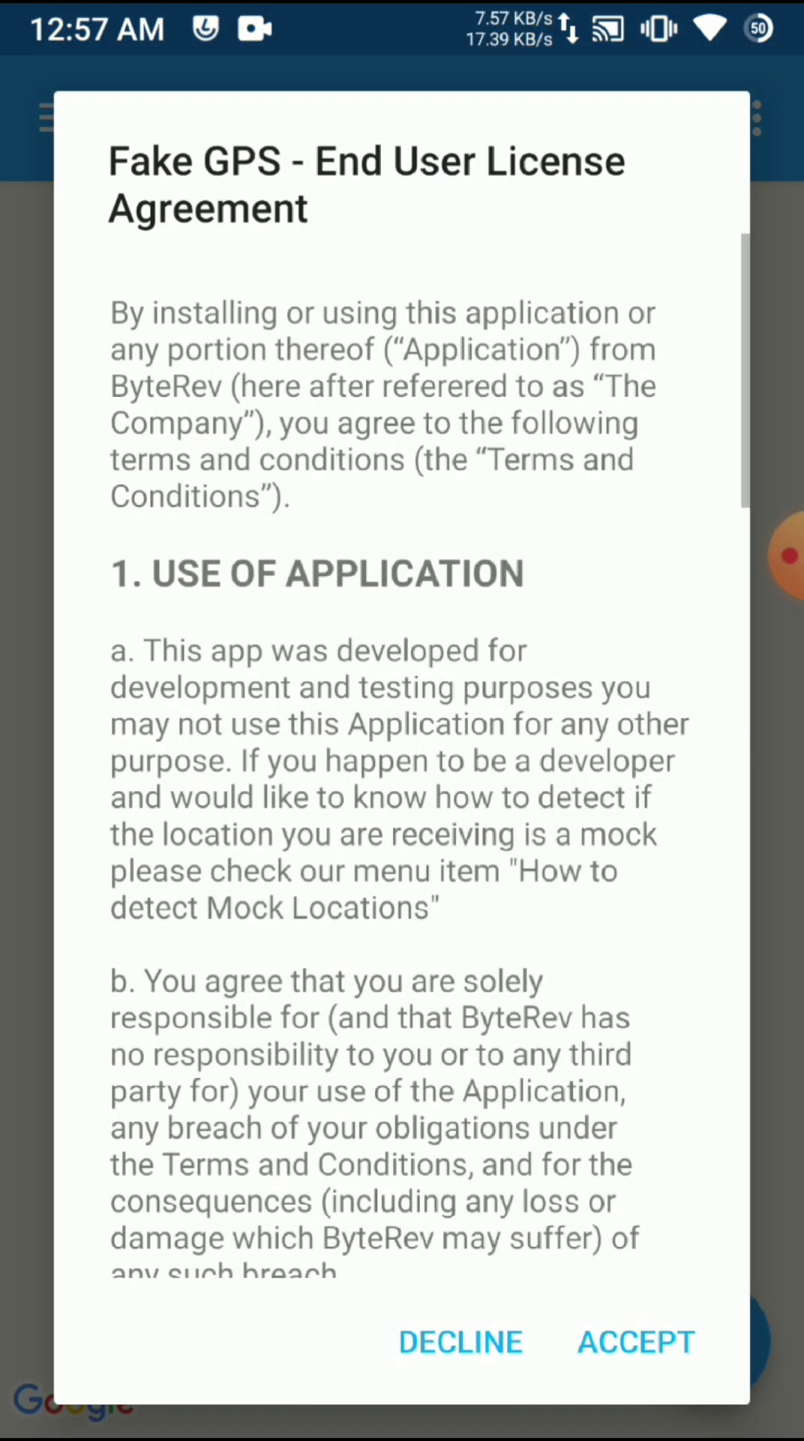
left_click(696, 1321)
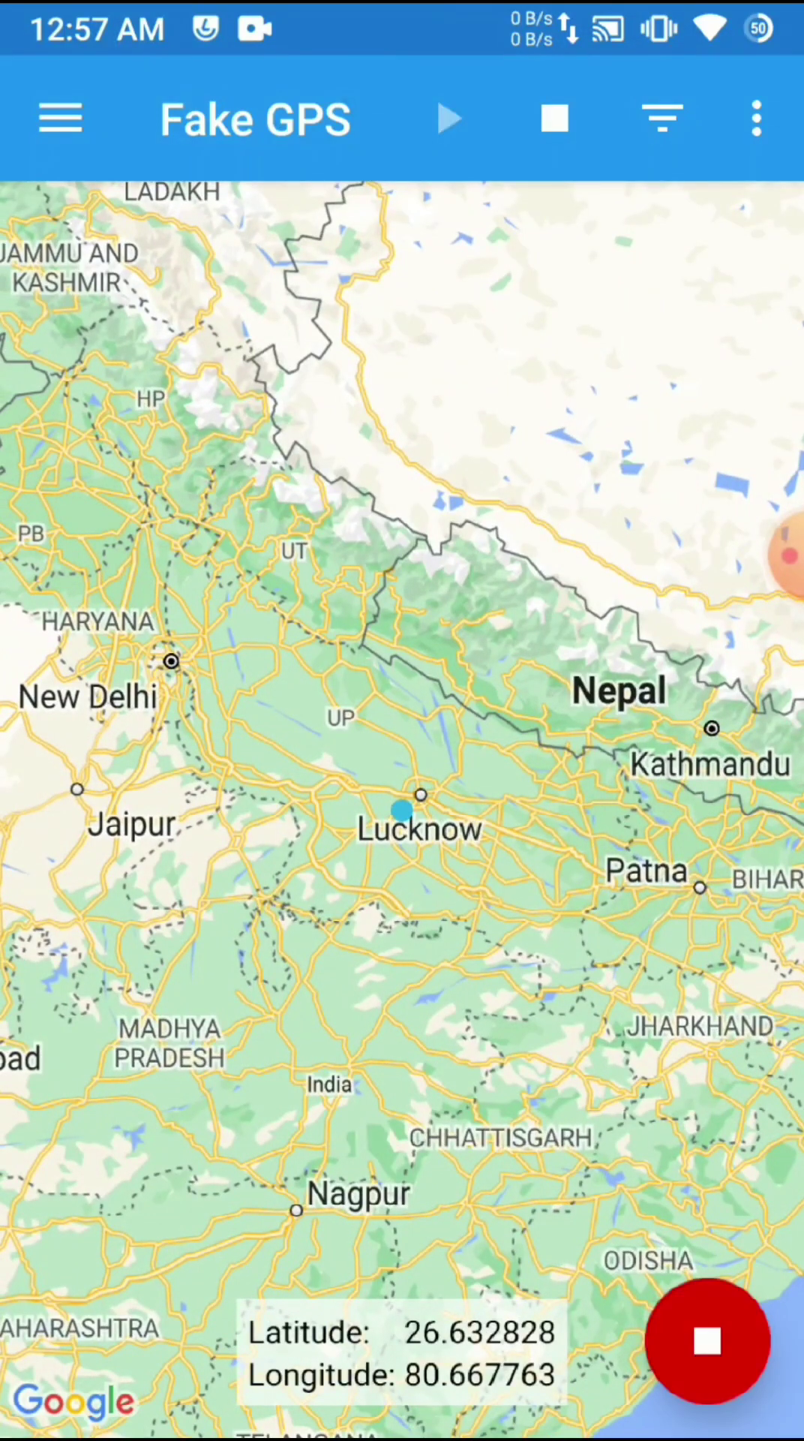
key("Home")
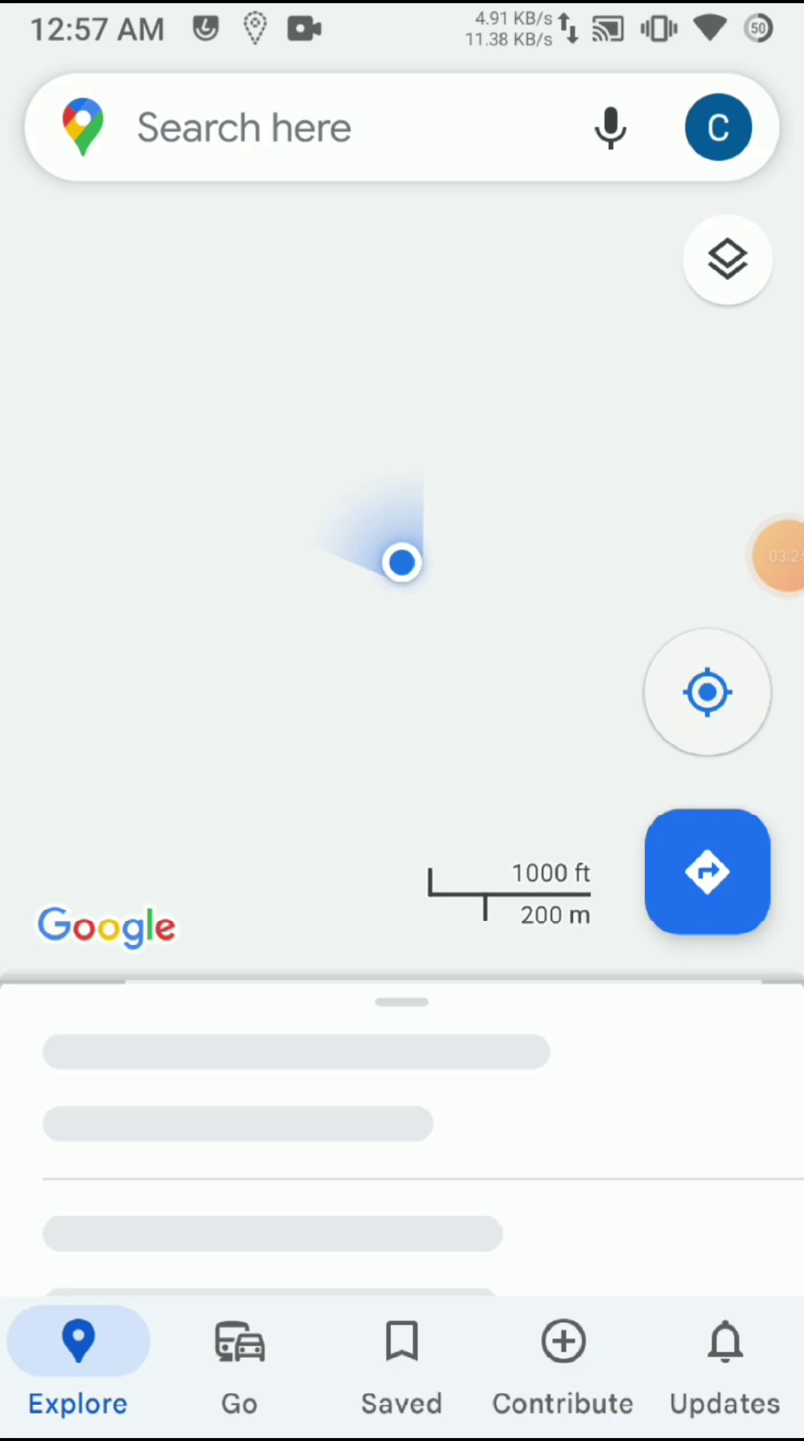
Centre Google Maps on the spoofed dot and zoom out to see it between Kanpur and Lucknow
left_click(708, 692)
left_click(399, 979)
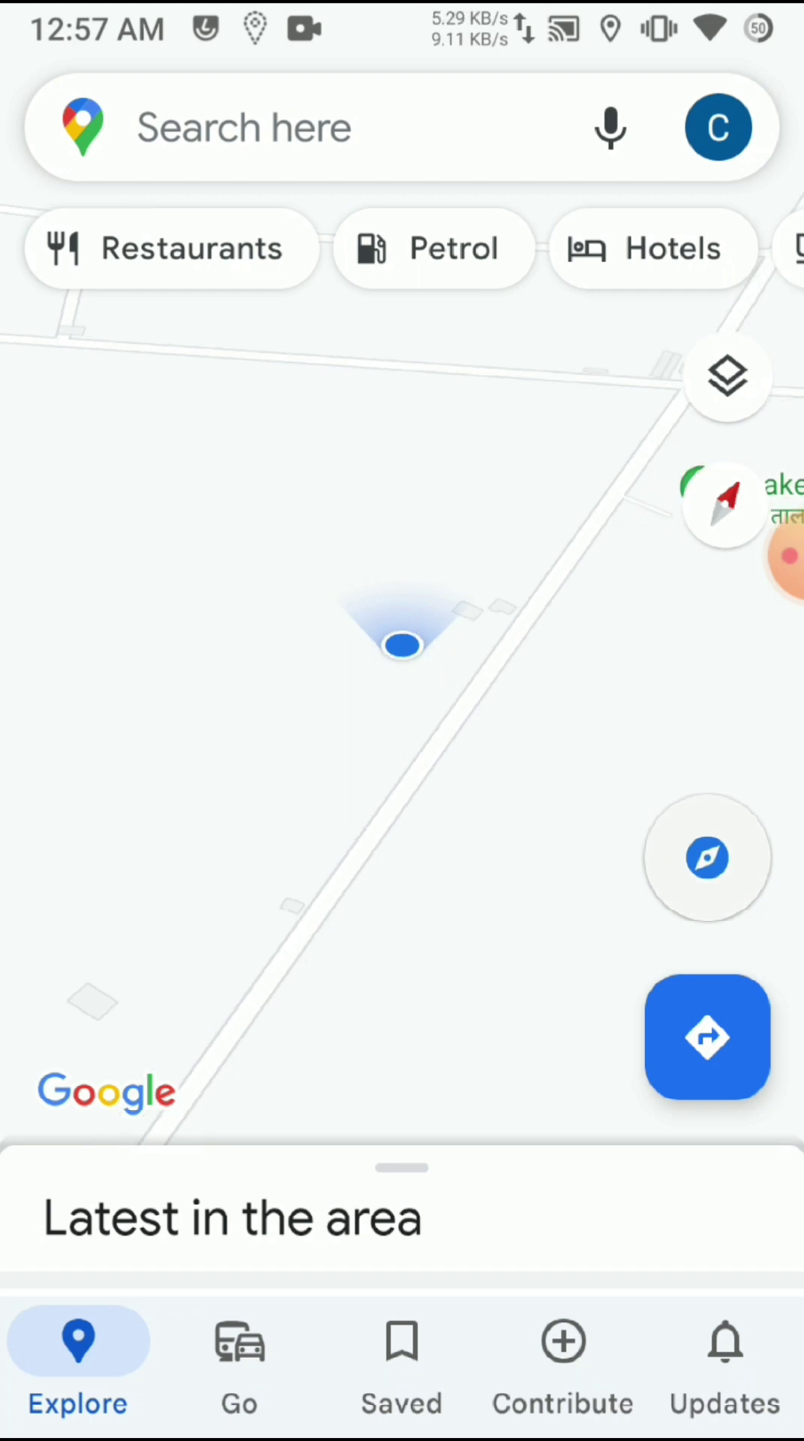
left_click_drag(375, 750, 434, 789)
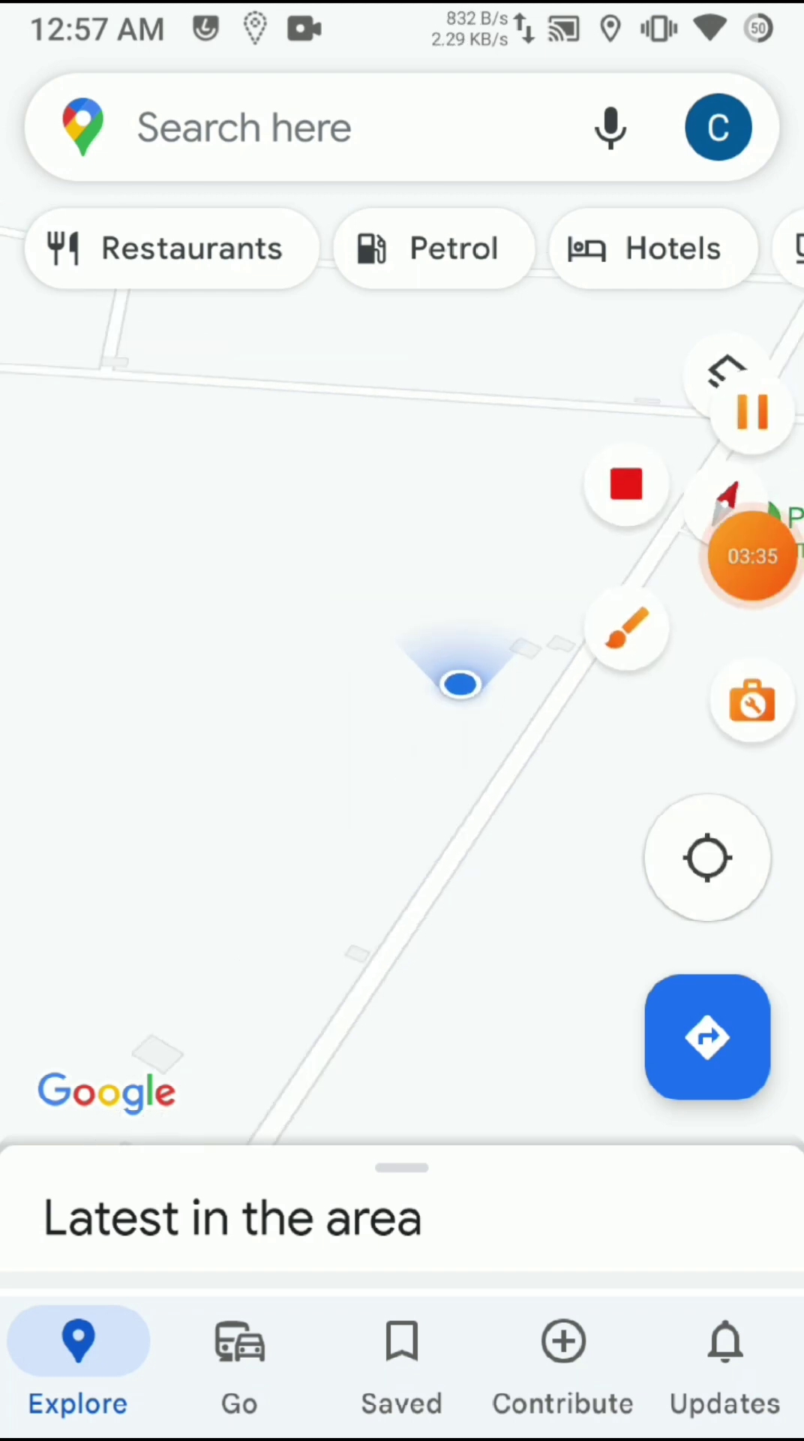
scroll(402, 675, "down", 10)
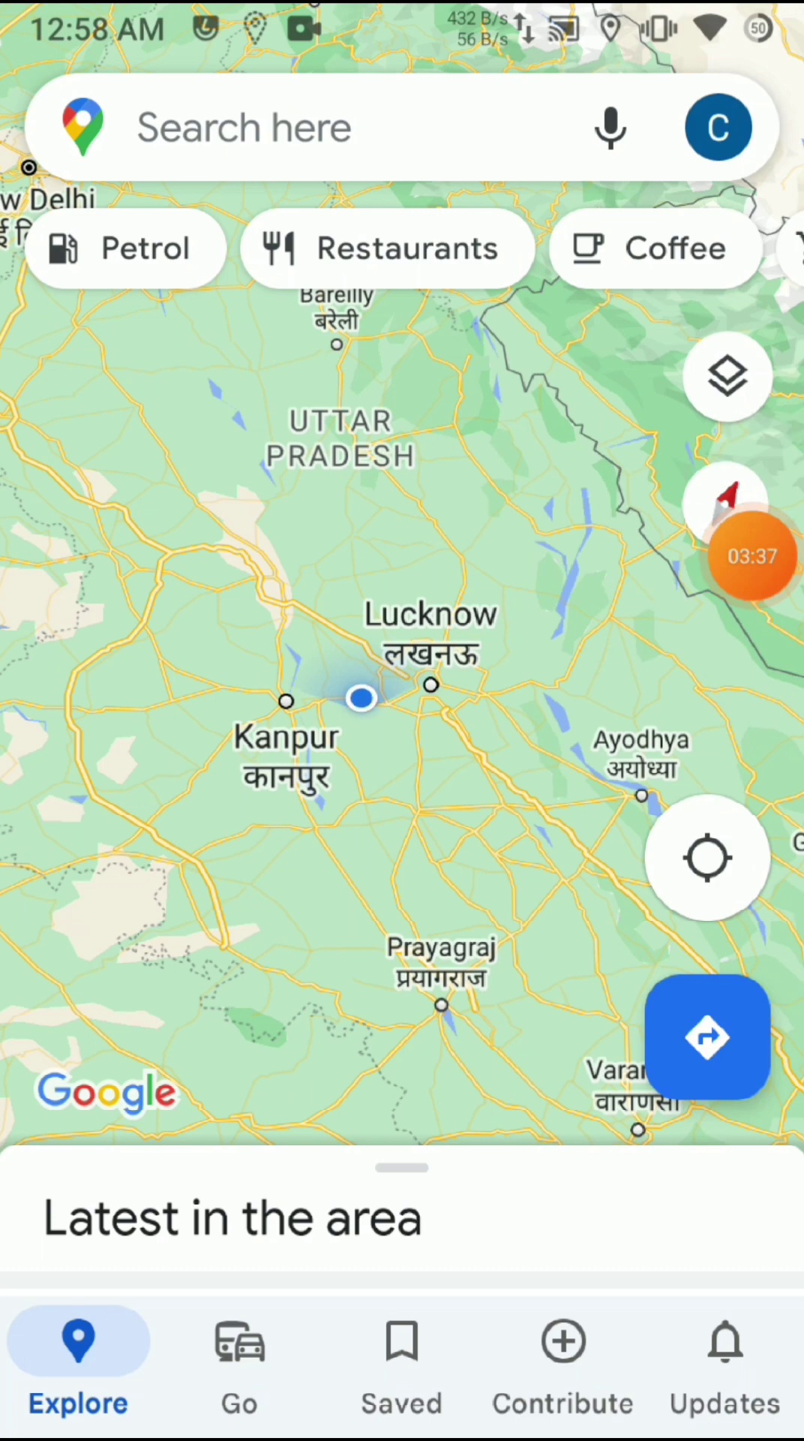
Check Developer options under Settings > System > Advanced, then continue to the outlets list (14 pending)
key("Home")
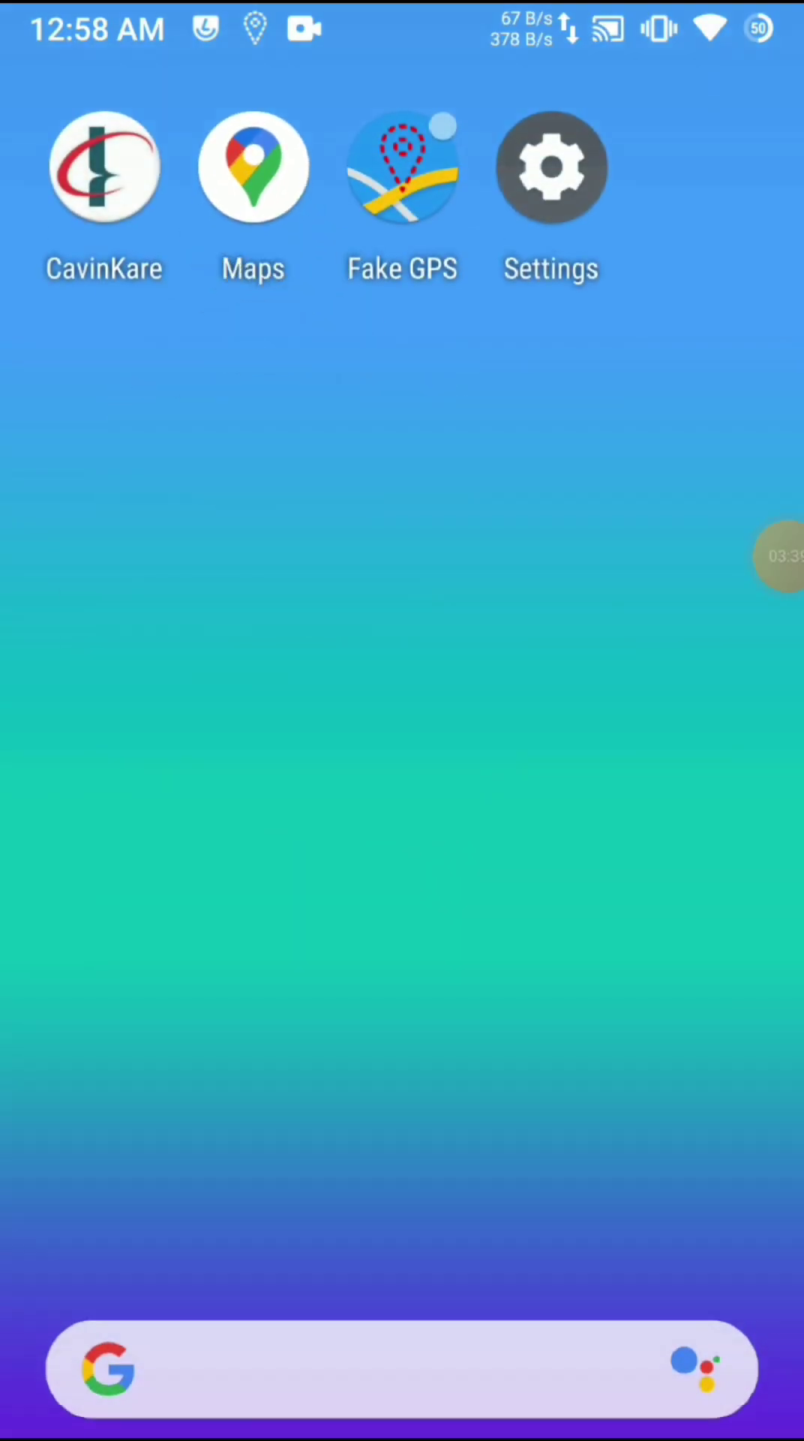
left_click(552, 167)
left_click(240, 1196)
left_click(229, 773)
scroll(402, 751, "down", 4)
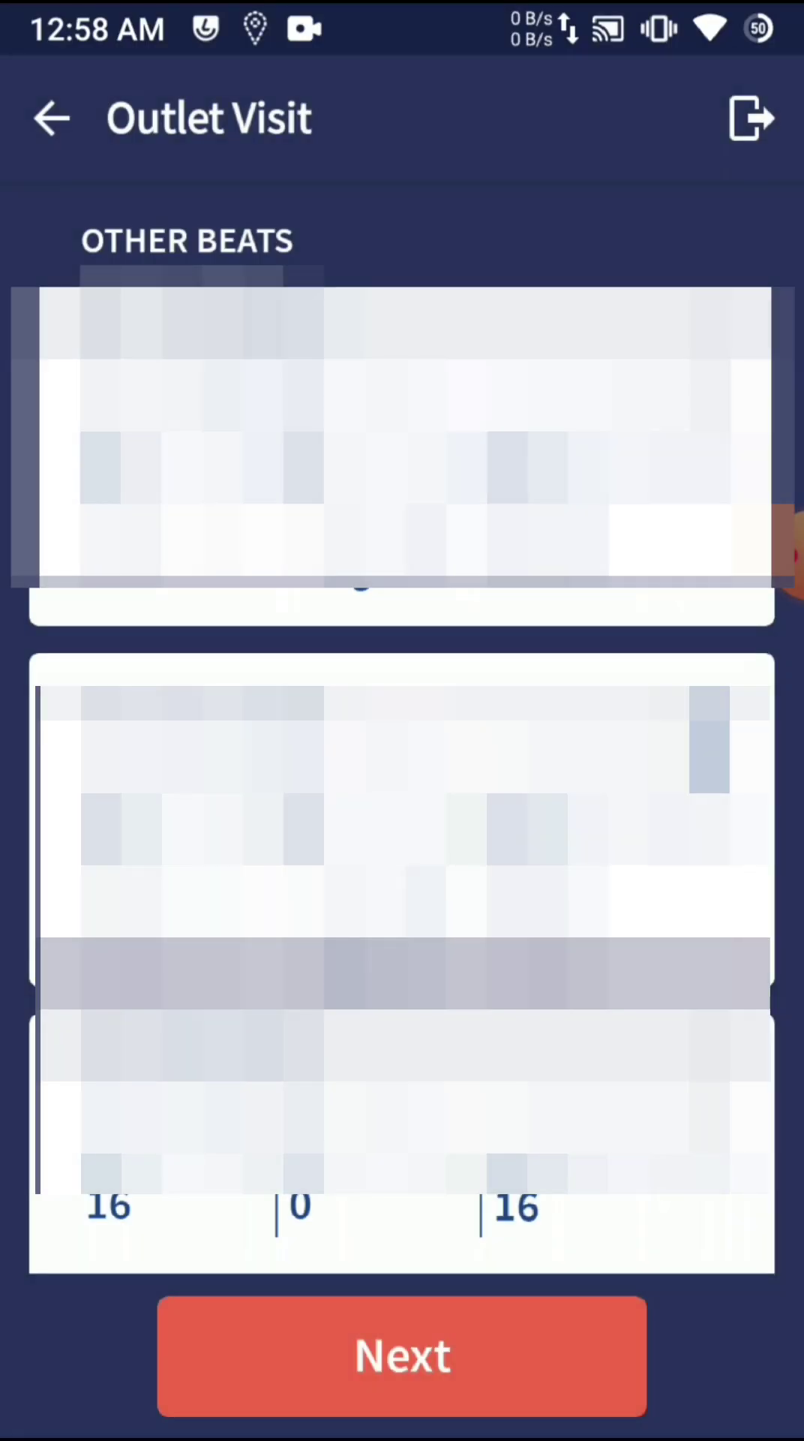
left_click(402, 1356)
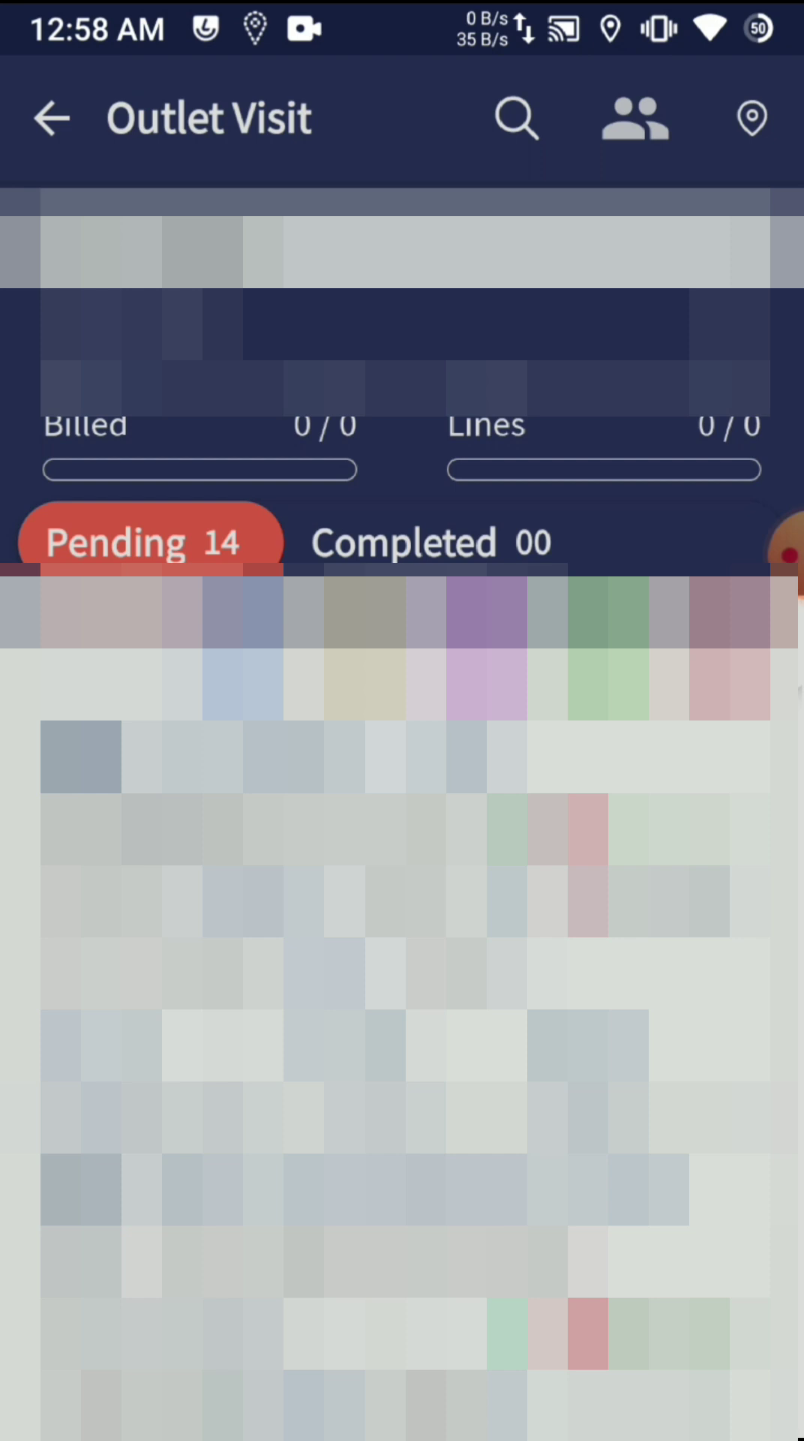